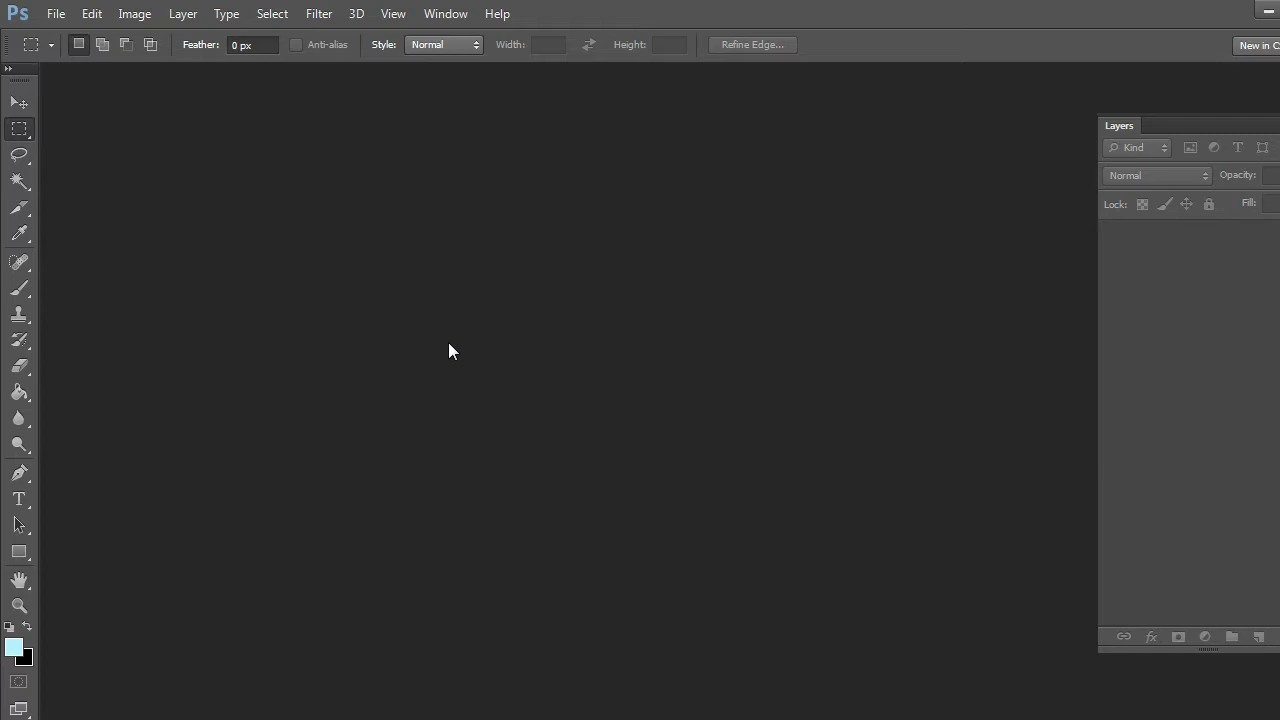
- Scroll through the deviantART artwork results in Chrome, then close the browser
left_click(1268, 10)
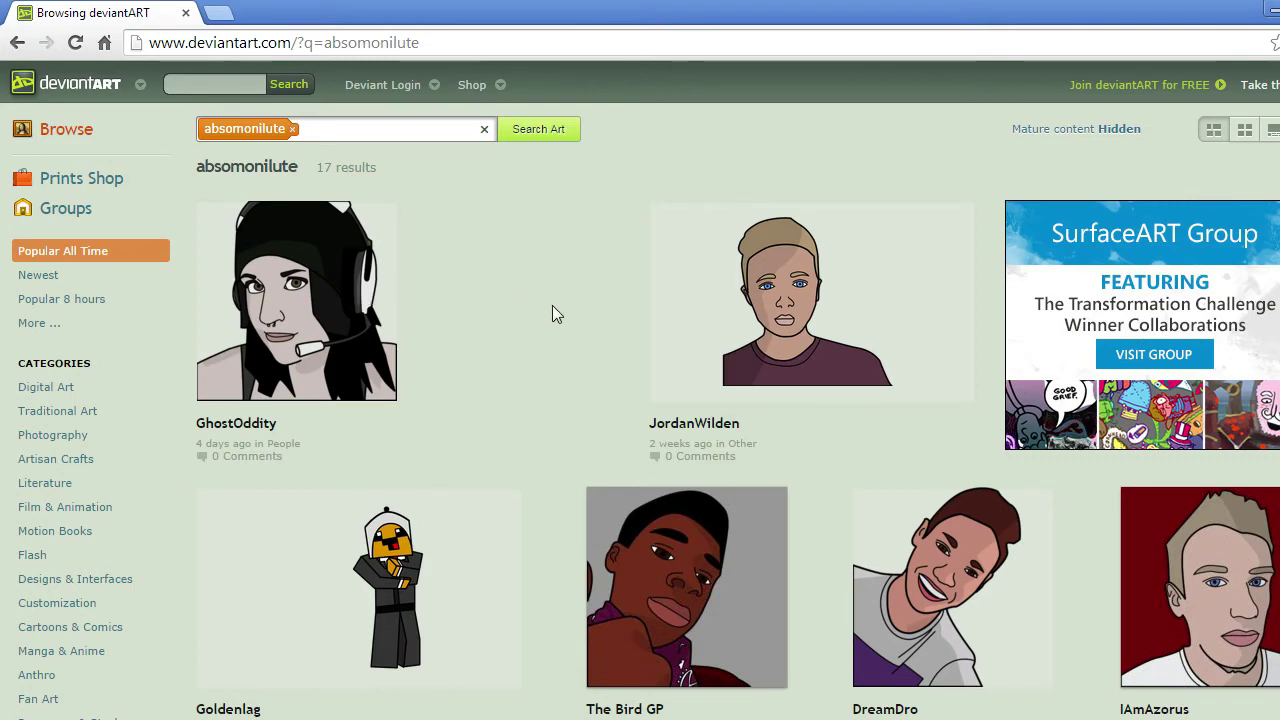
scroll(640, 400, "down", 5)
scroll(640, 390, "down", 8)
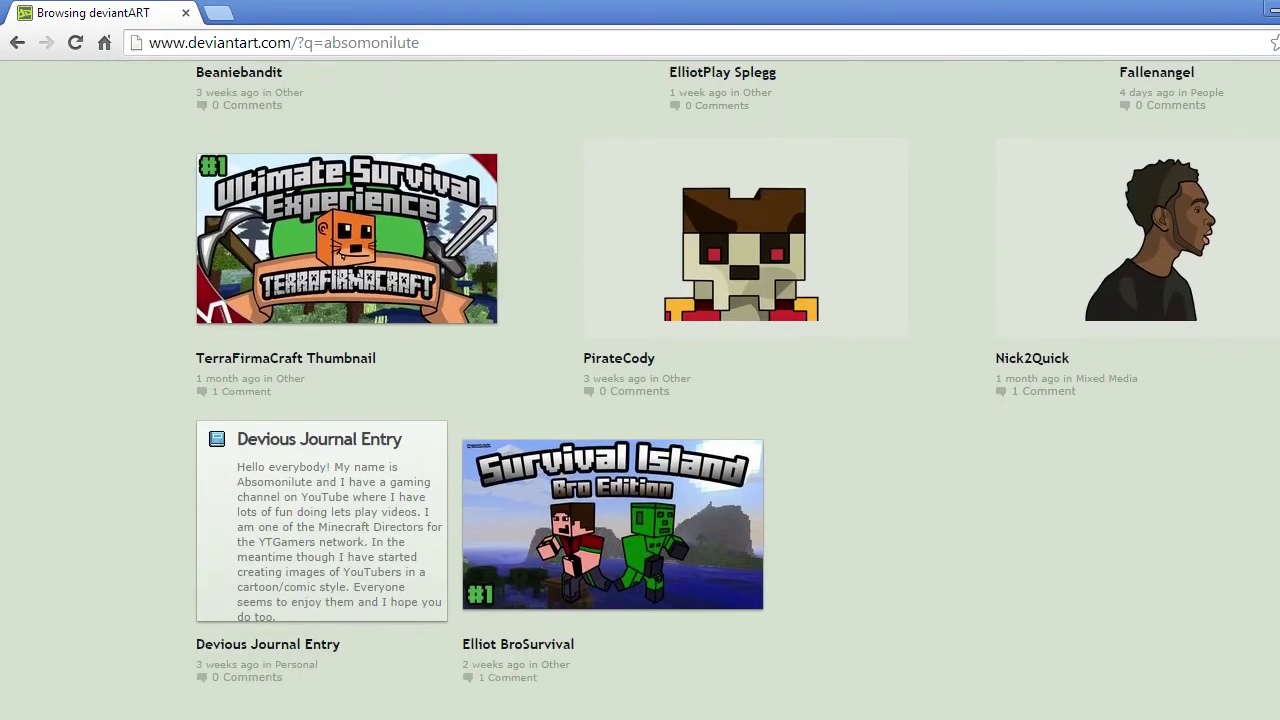
left_click(1274, 12)
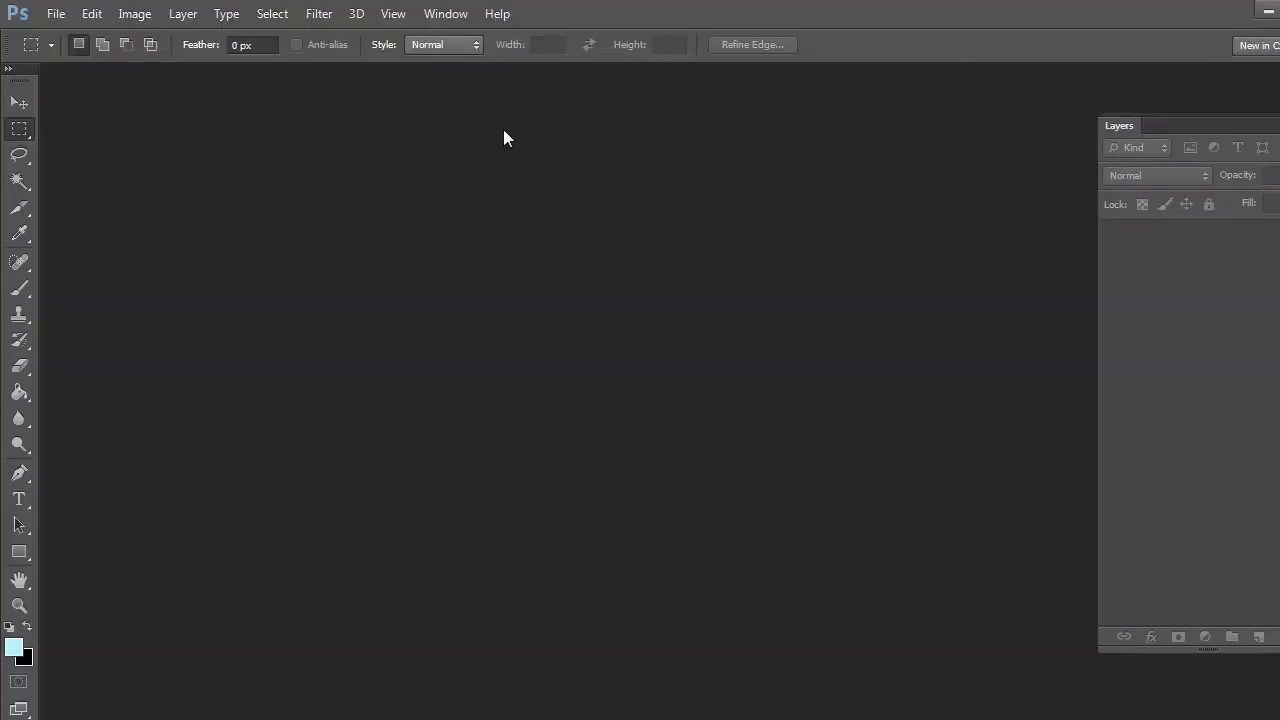
- Create a new document with width 1280 and height 720 pixels via File > New
left_click(57, 15)
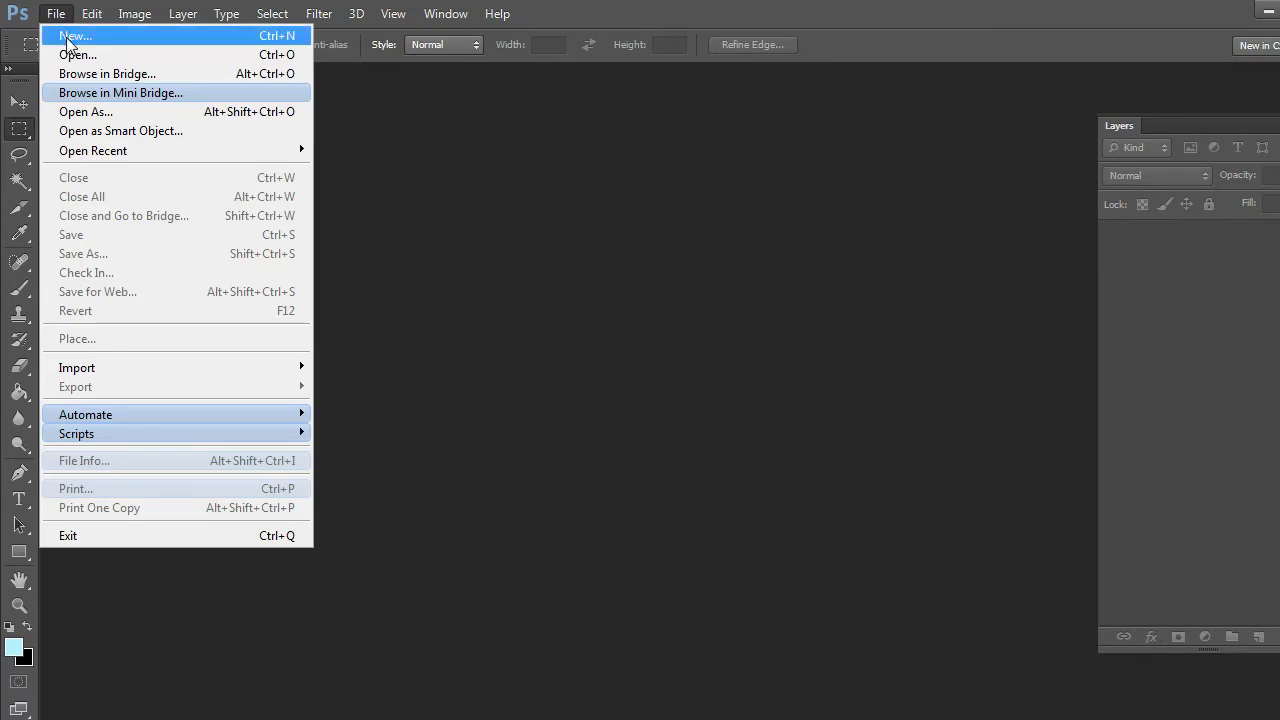
left_click(66, 37)
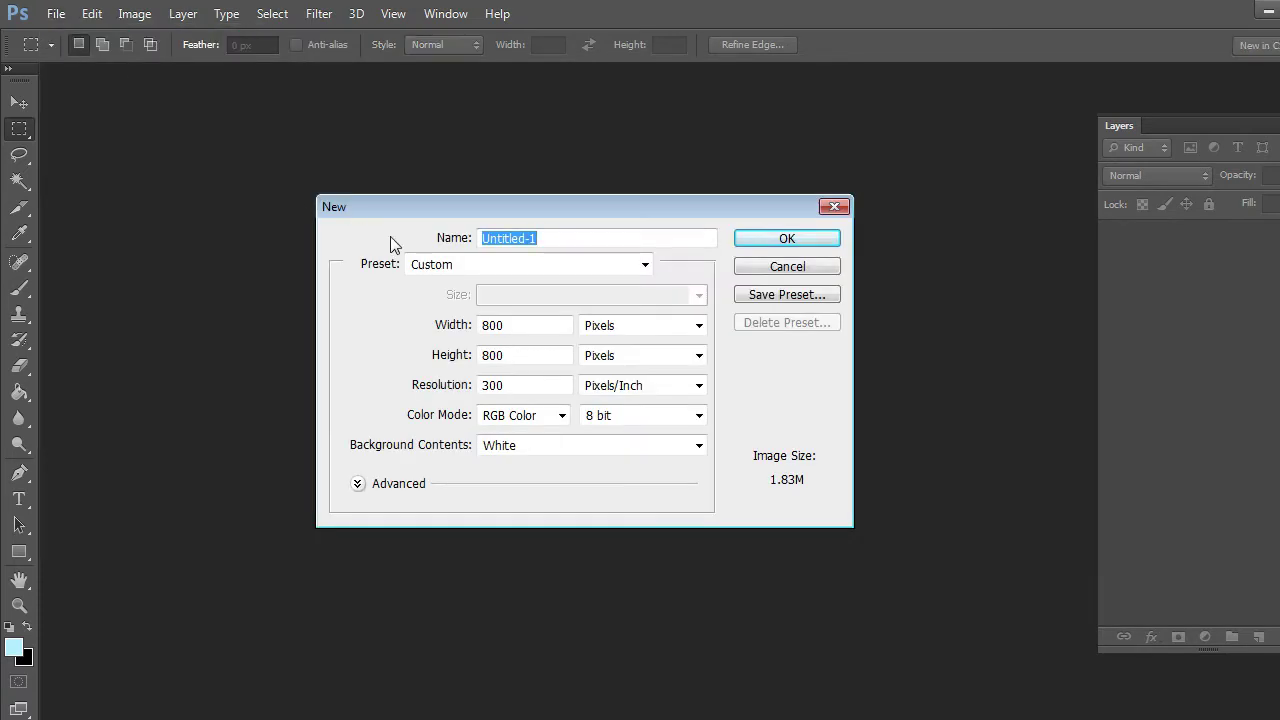
left_click(523, 325)
double_click(523, 325)
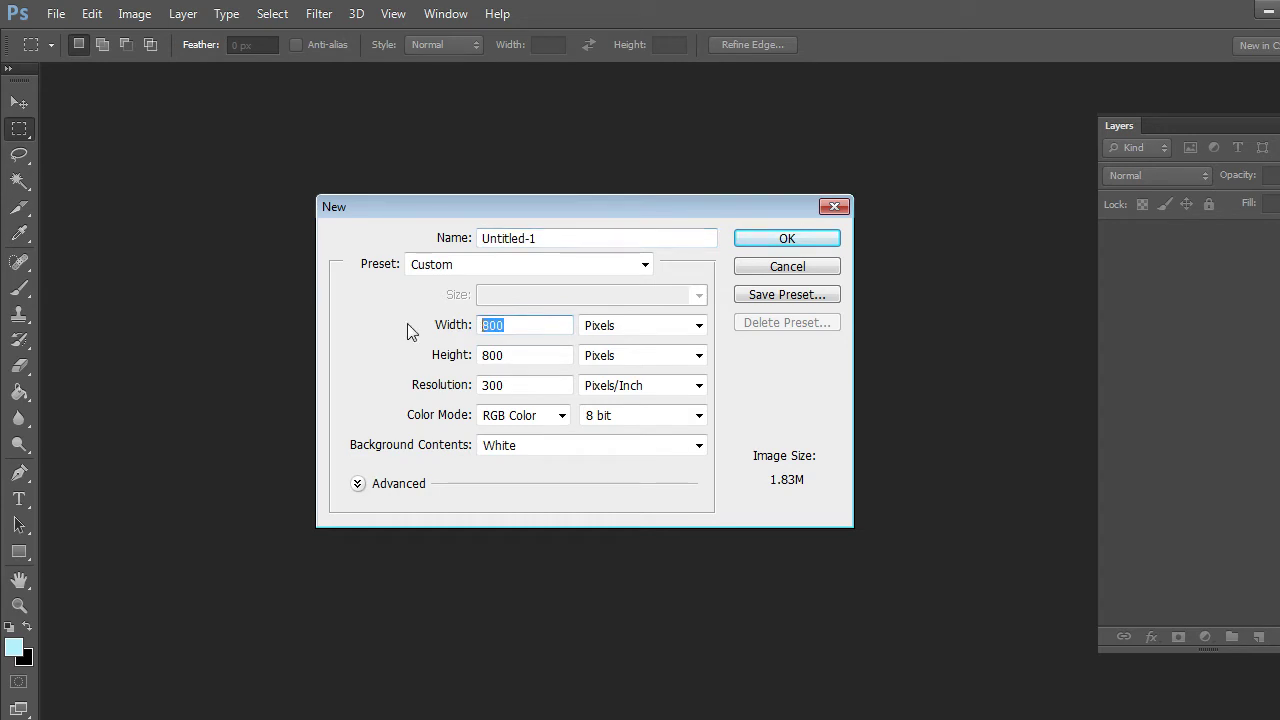
type("1280")
double_click(516, 356)
type("720")
key("Return")
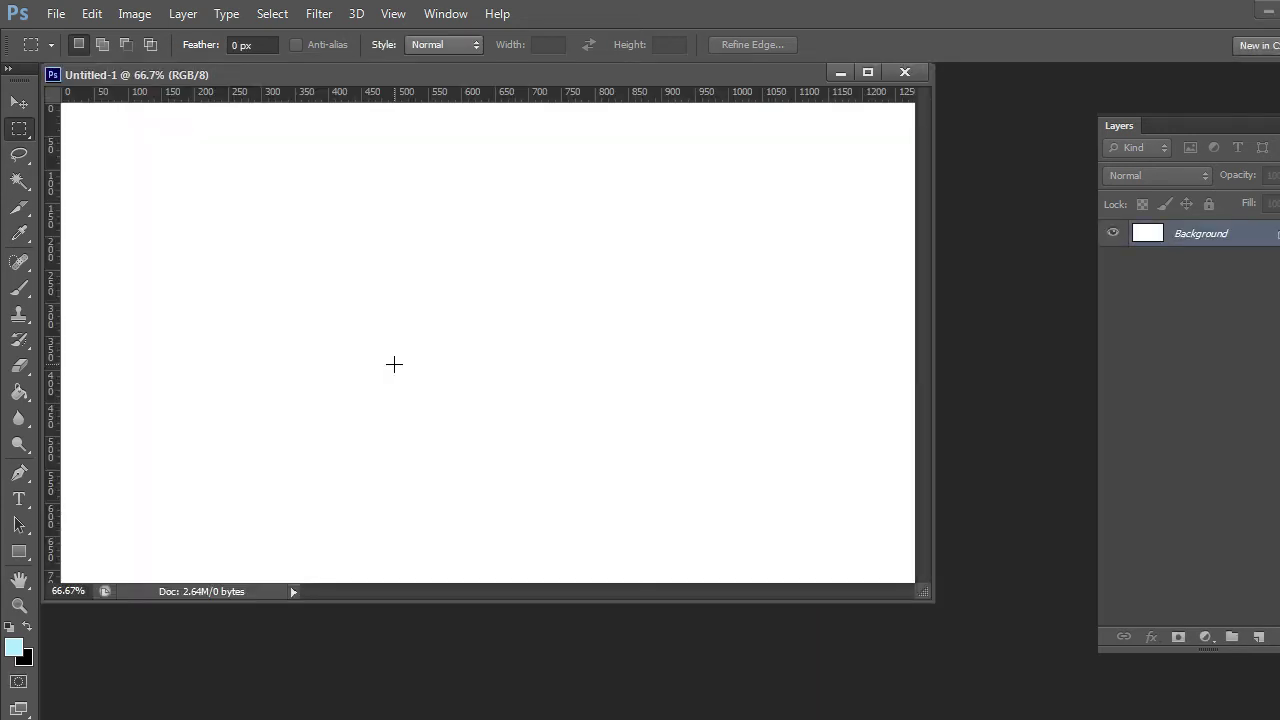
- Nudge the document window right and down, then switch to the Pen tool
left_click_drag(435, 79, 489, 121)
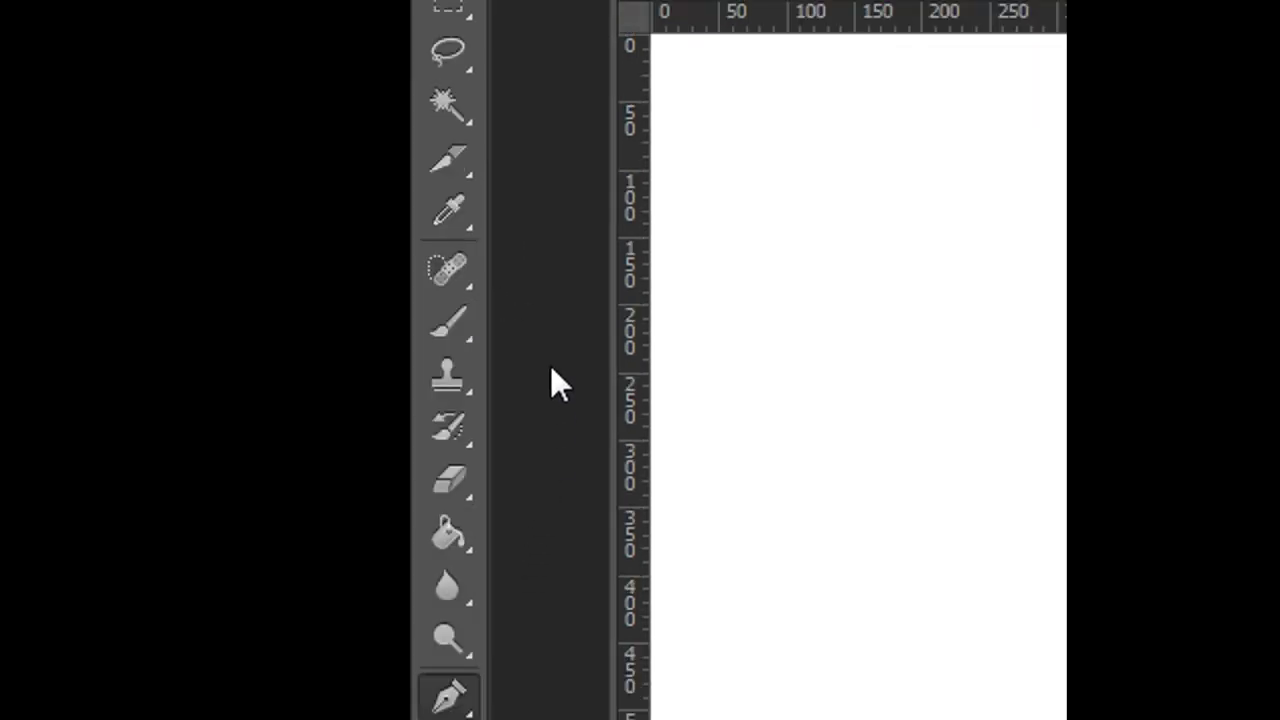
left_click(455, 335)
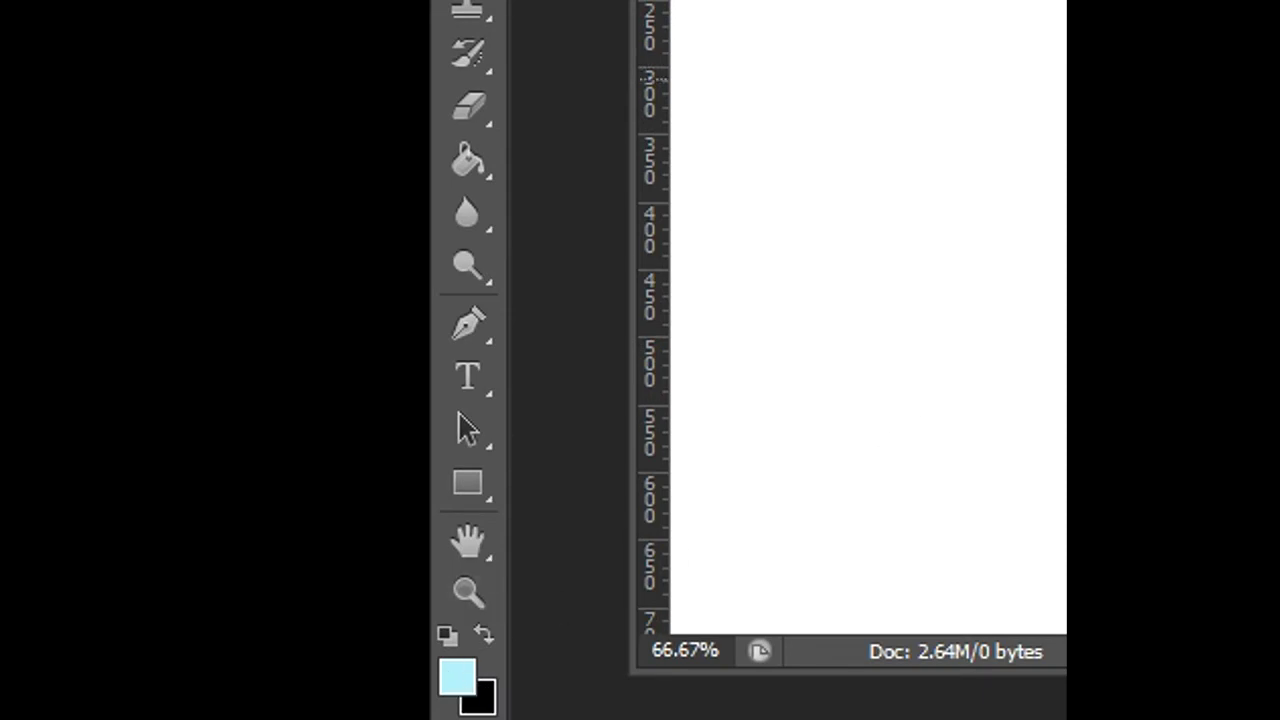
left_click(481, 320)
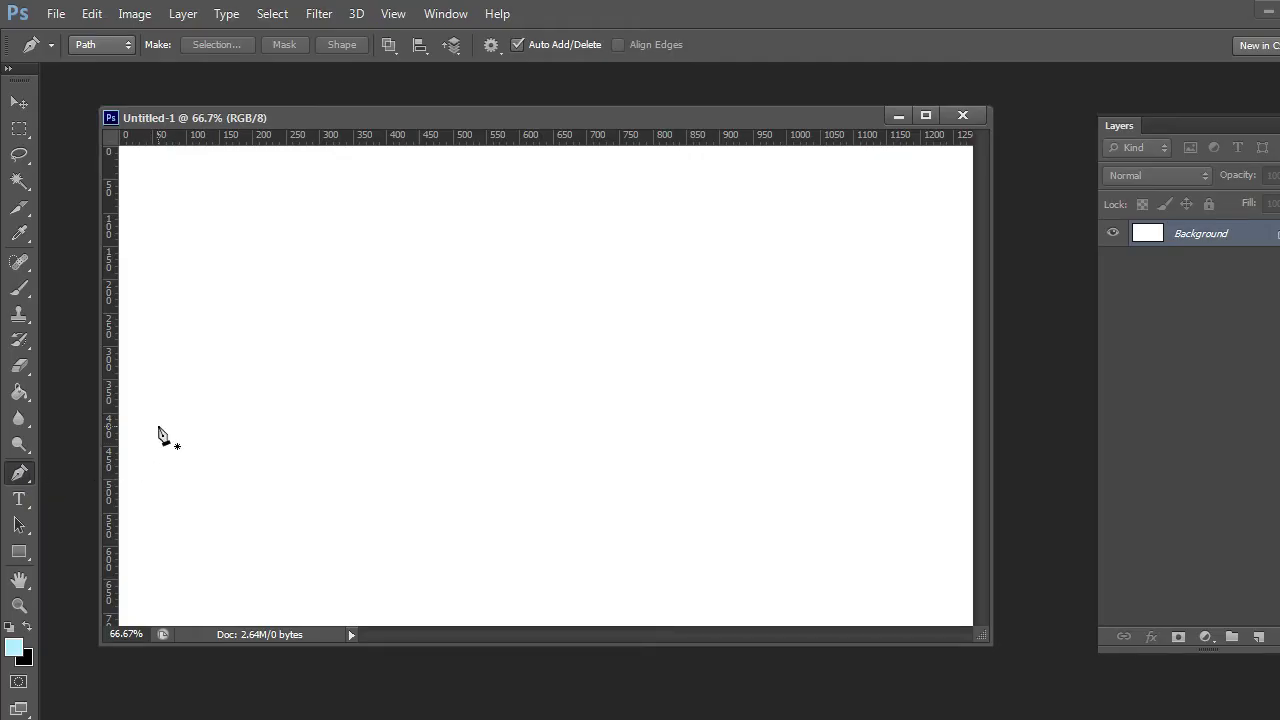
left_click(28, 476)
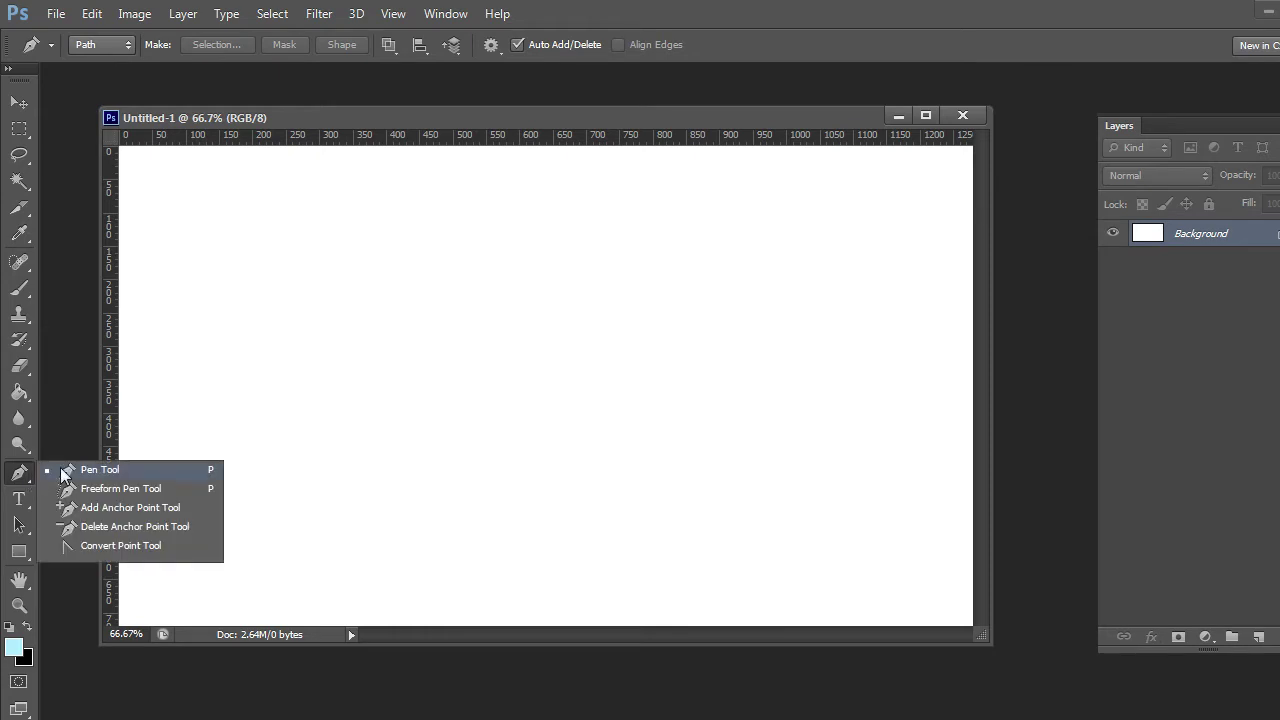
- Choose the standard Pen Tool and place nine anchors zigzagging across the canvas, ending top right
left_click(64, 474)
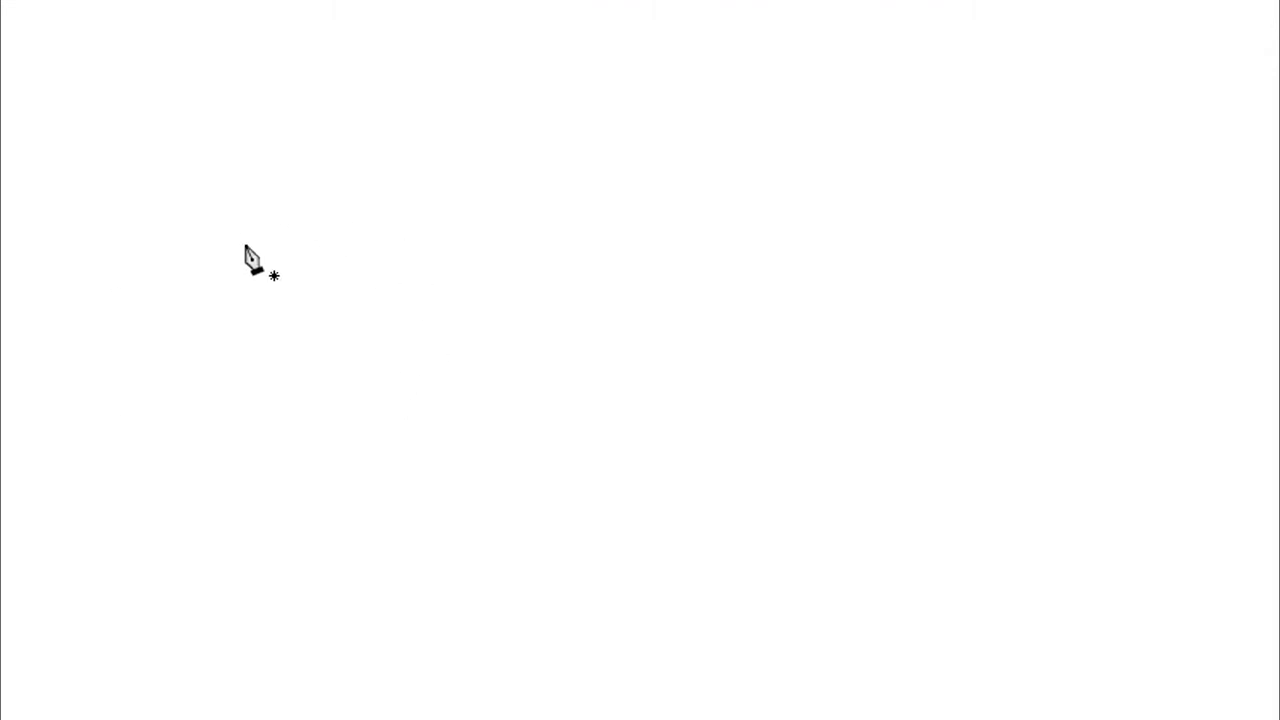
left_click(247, 315)
left_click(714, 258)
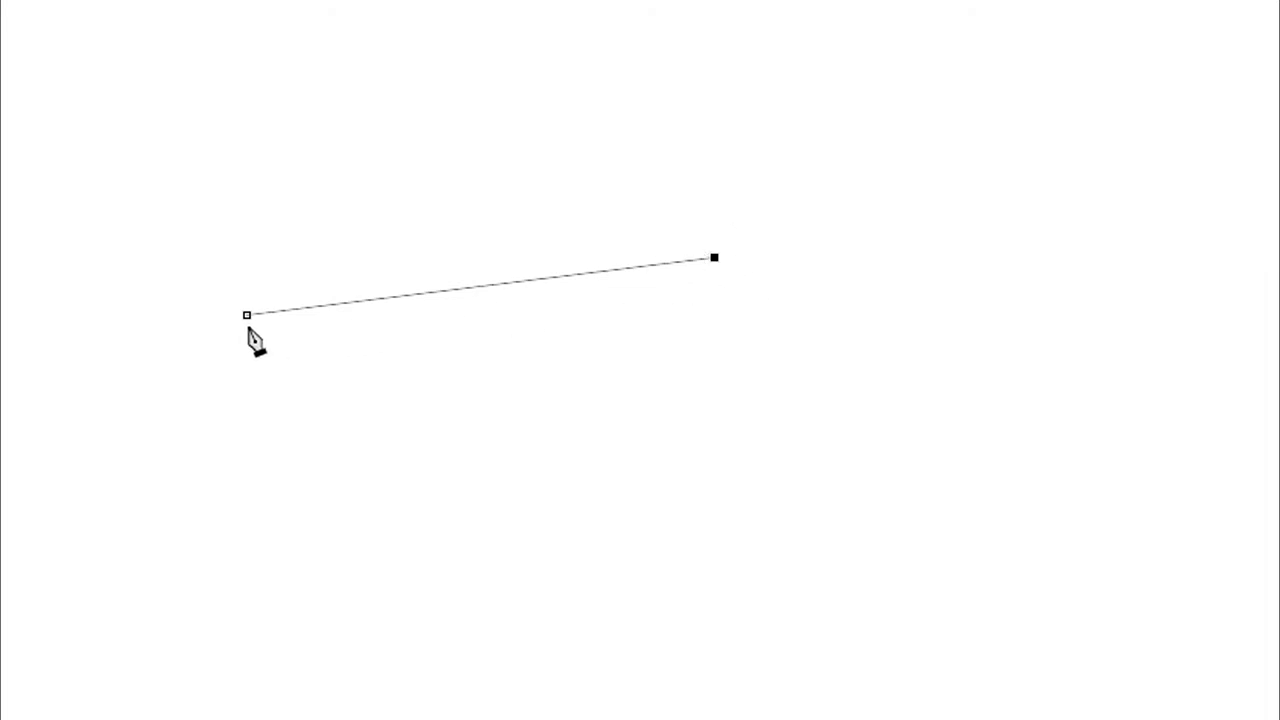
left_click(964, 282)
left_click(872, 412)
left_click(635, 367)
left_click(526, 493)
left_click(741, 520)
left_click(1020, 508)
left_click(1095, 160)
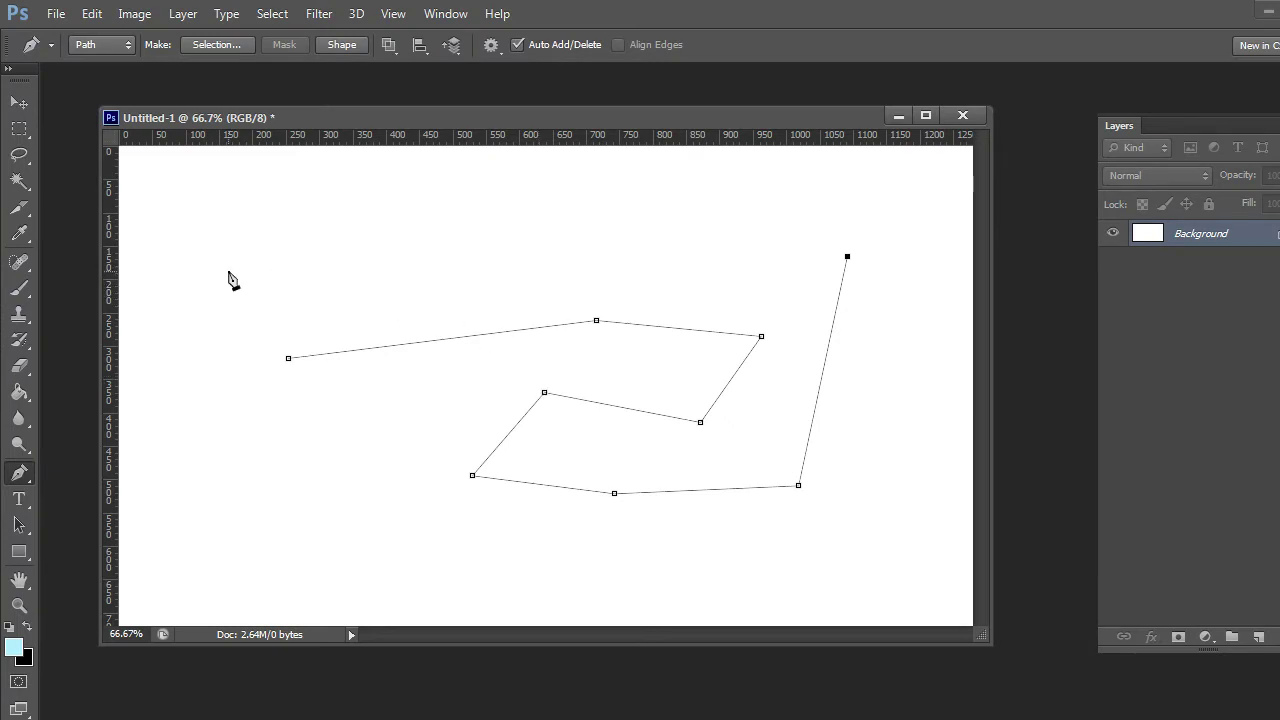
- Set the brush to a hard round tip at 6 px size and 100% hardness
left_click(24, 292)
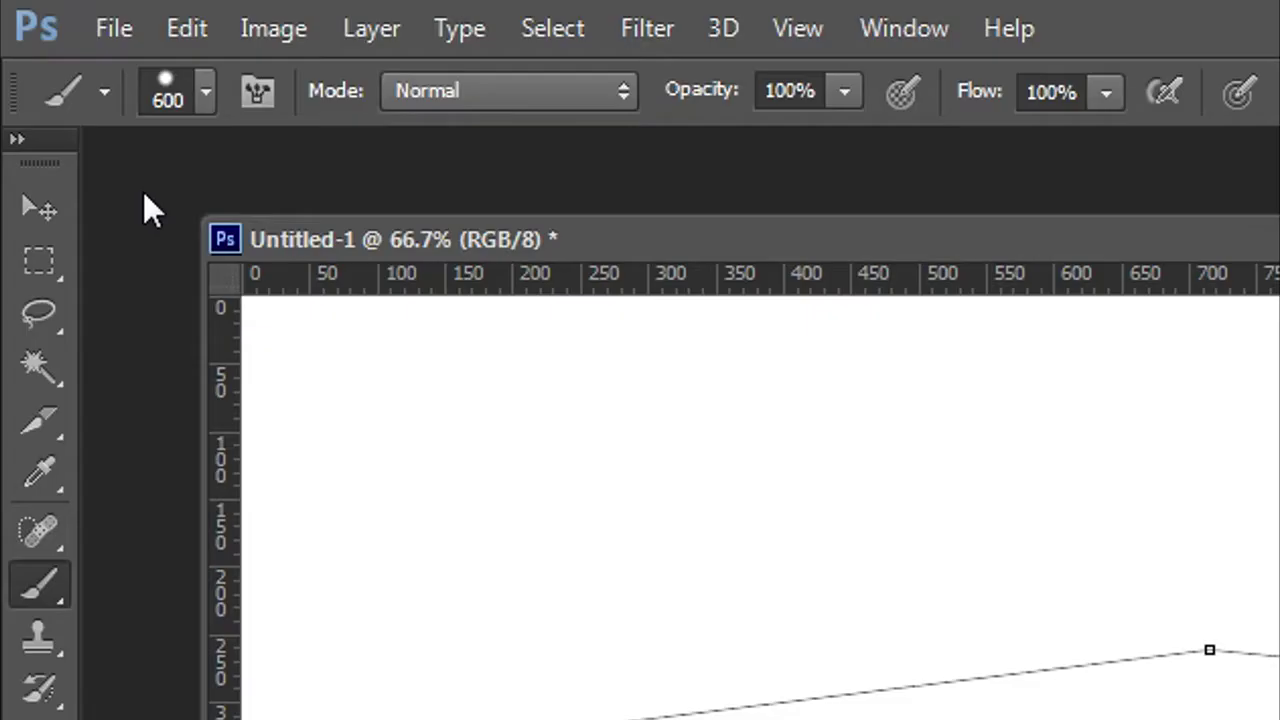
left_click(171, 104)
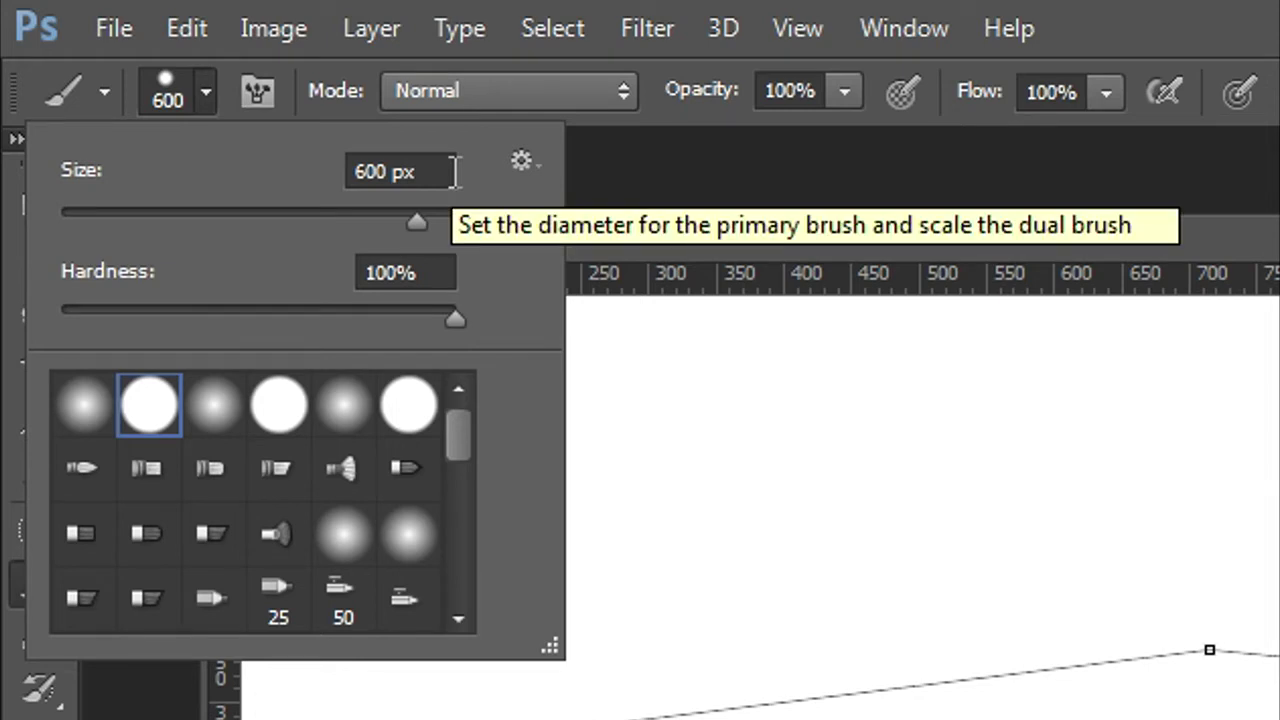
left_click_drag(454, 172, 294, 170)
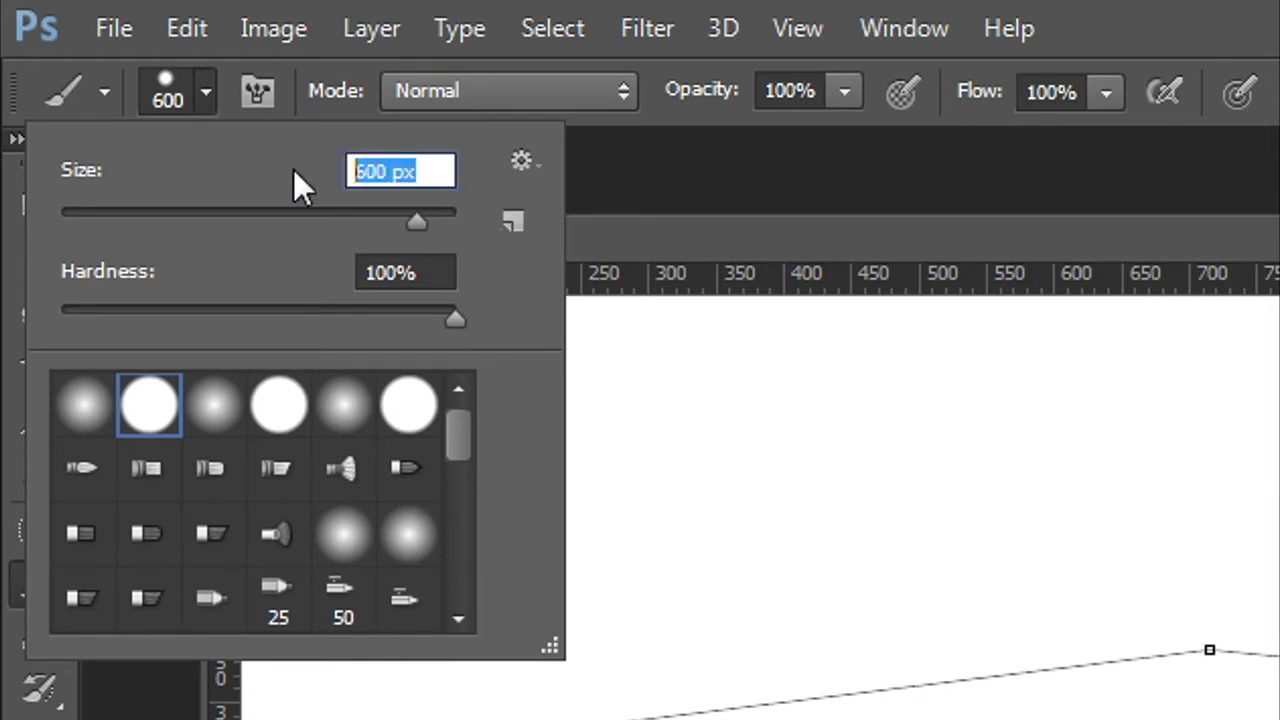
type("6")
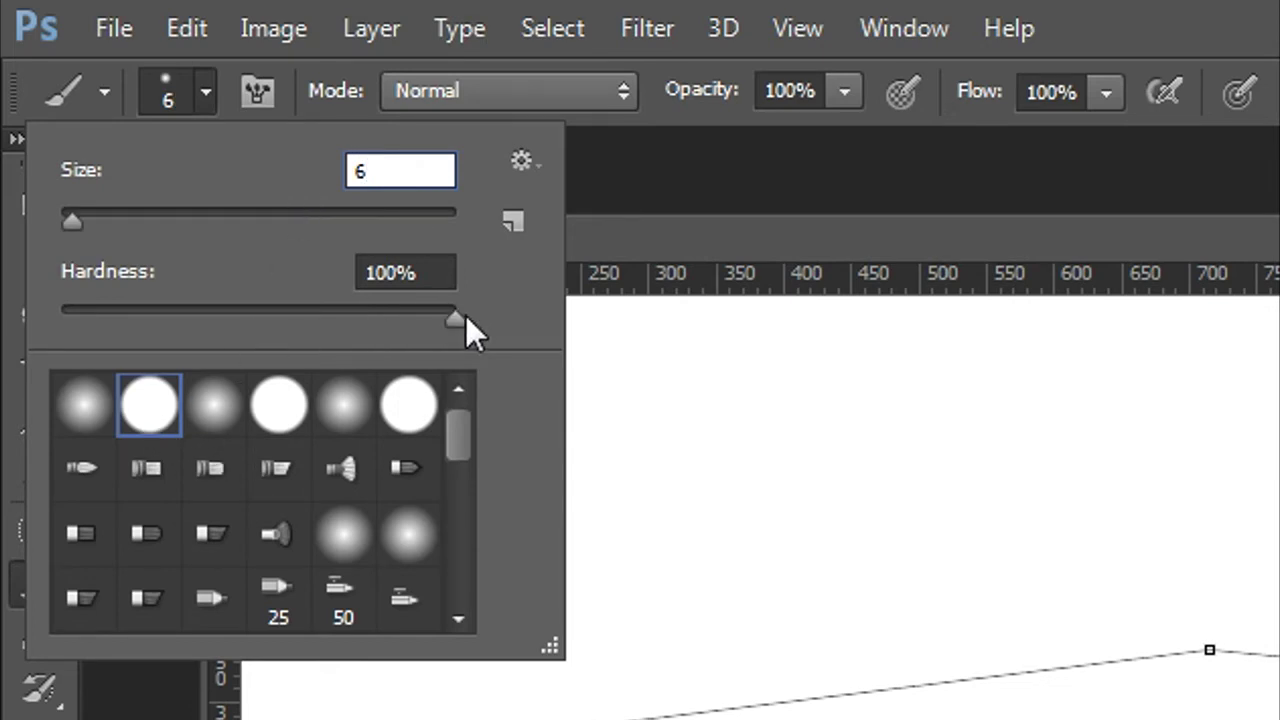
left_click(82, 404)
left_click(149, 406)
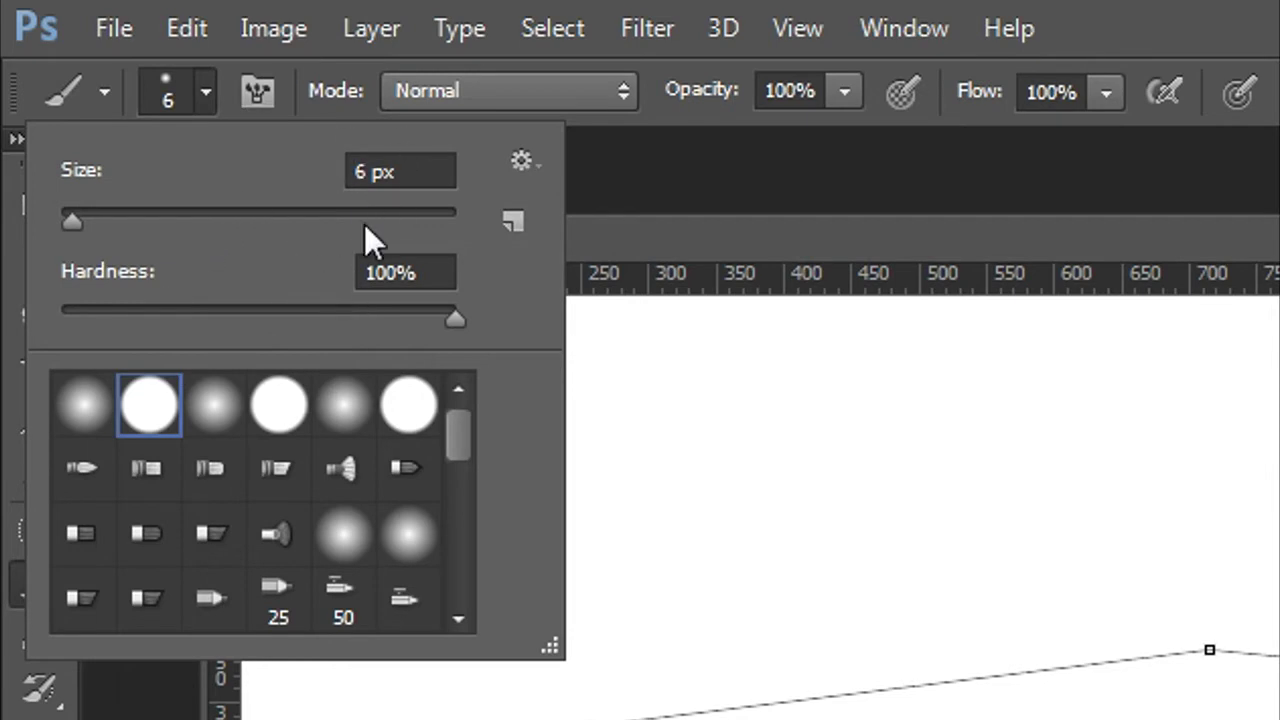
left_click(392, 172)
key("Return")
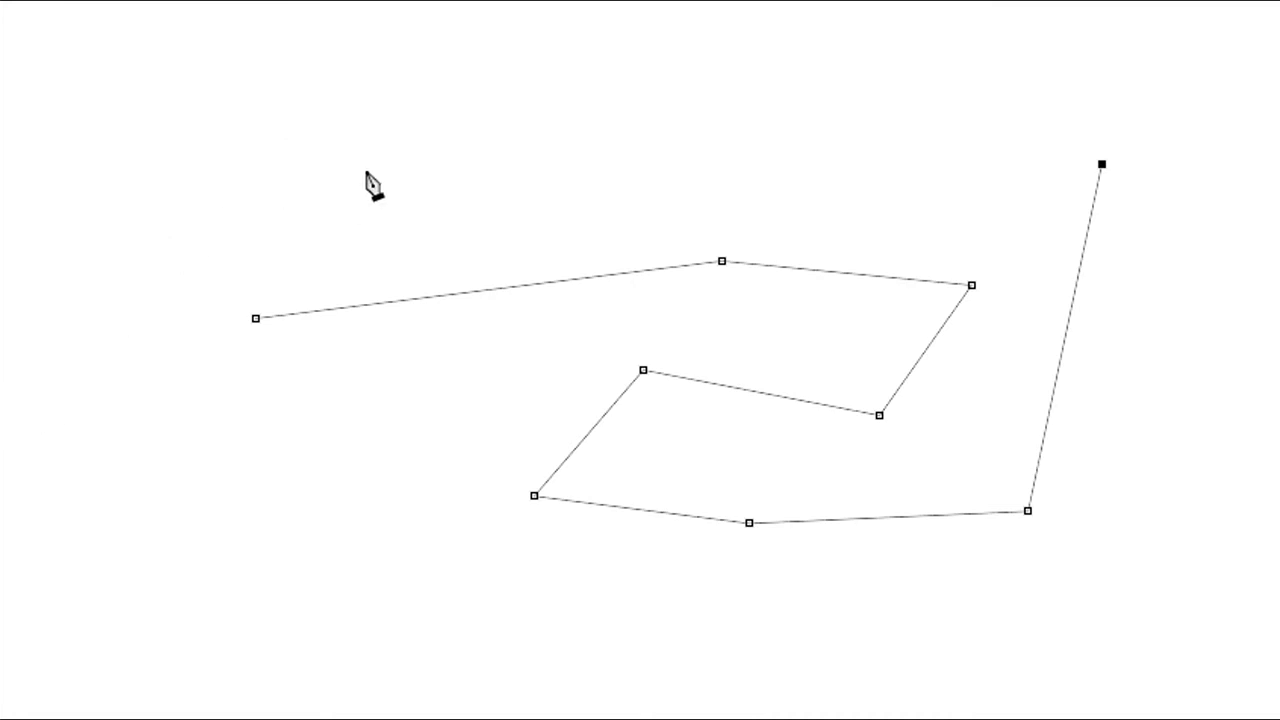
- Stroke the zigzag path with the Brush tool, drawing a light cyan line
right_click(373, 137)
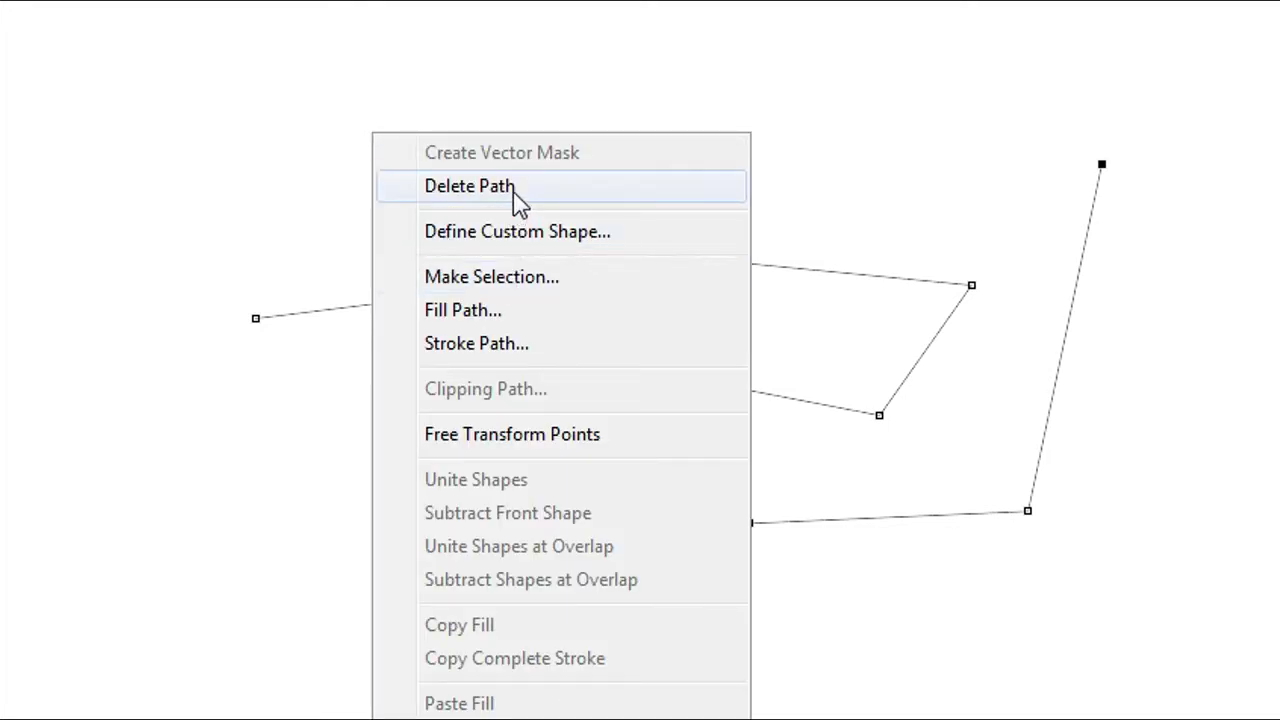
left_click(530, 358)
left_click(930, 440)
scroll(930, 445, "down", 1)
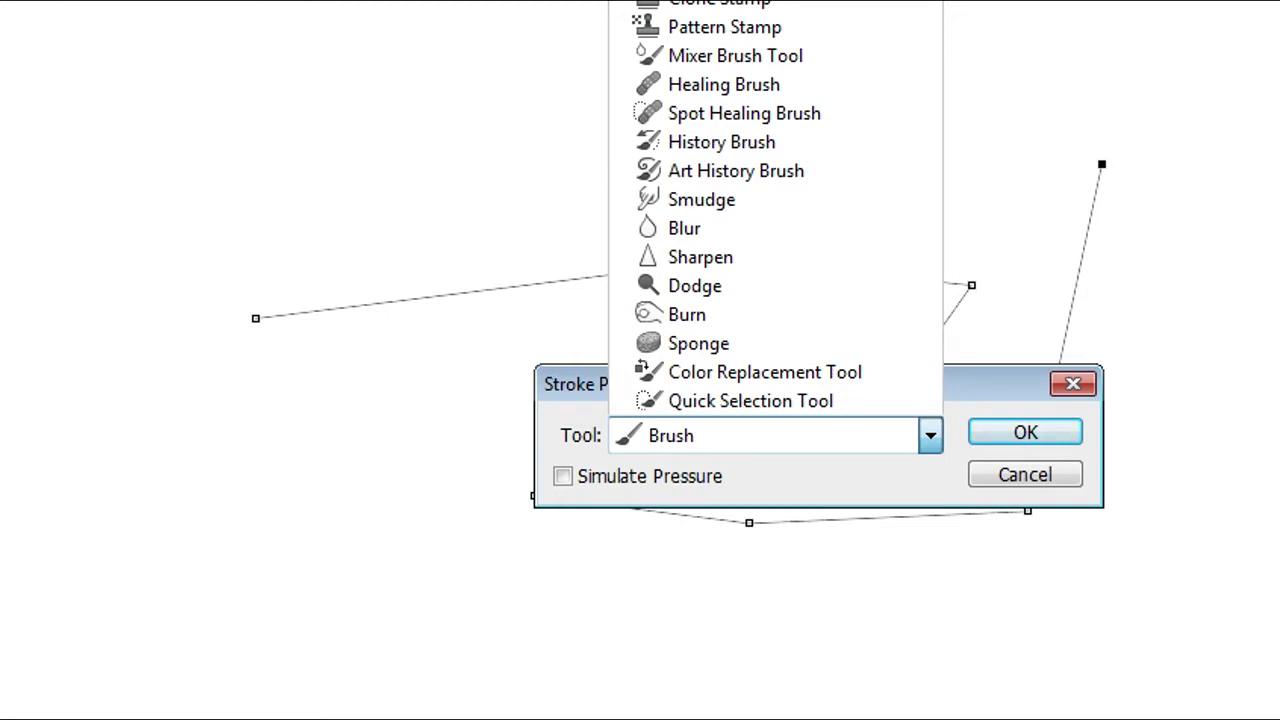
key("Escape")
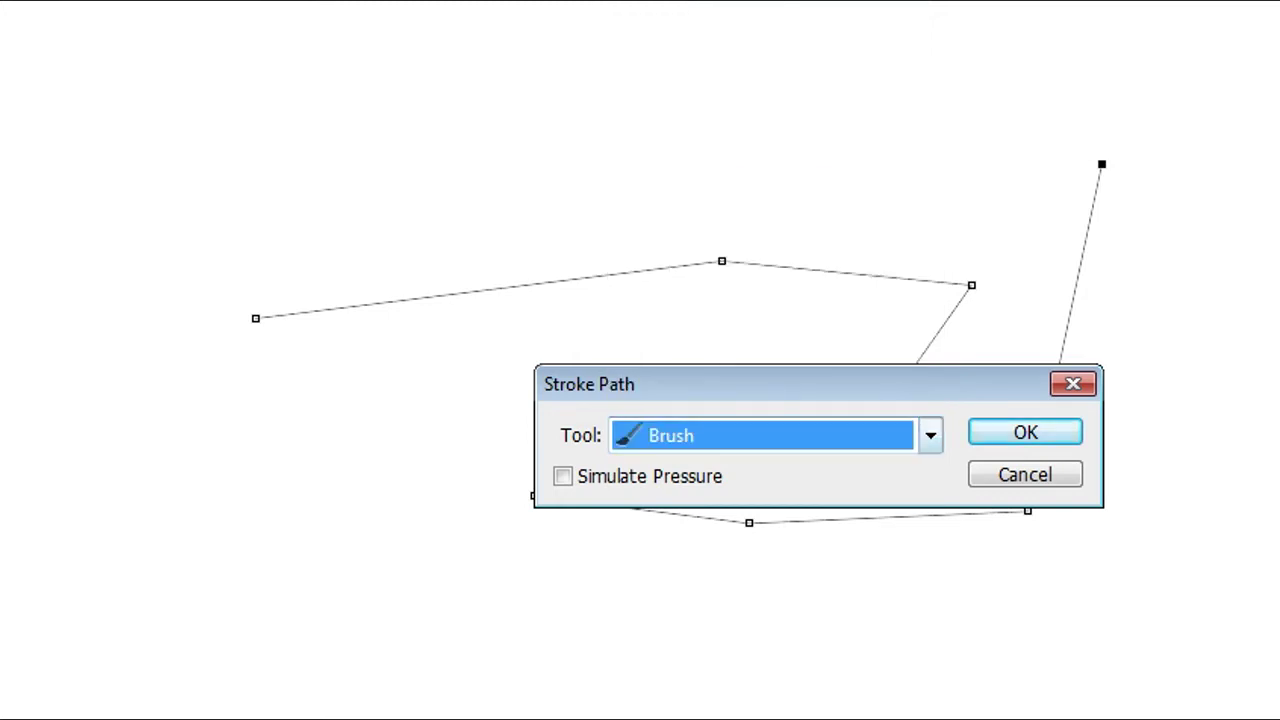
left_click(1003, 435)
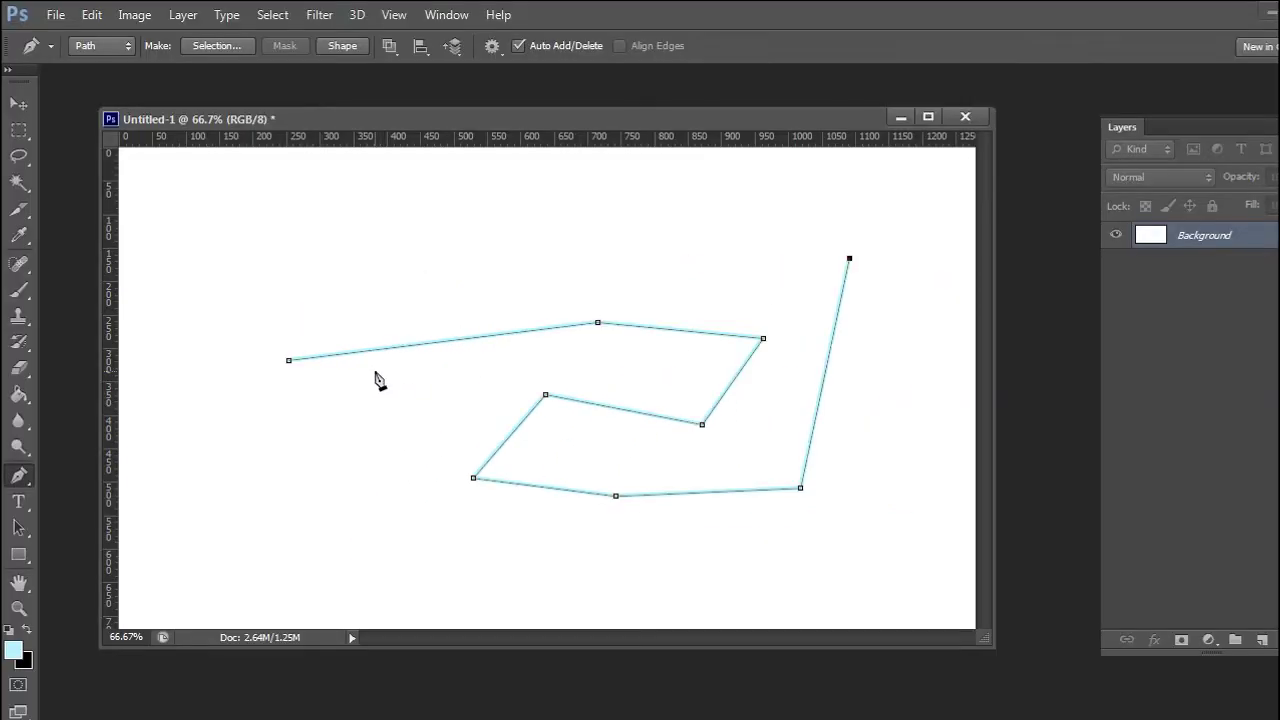
left_click(92, 16)
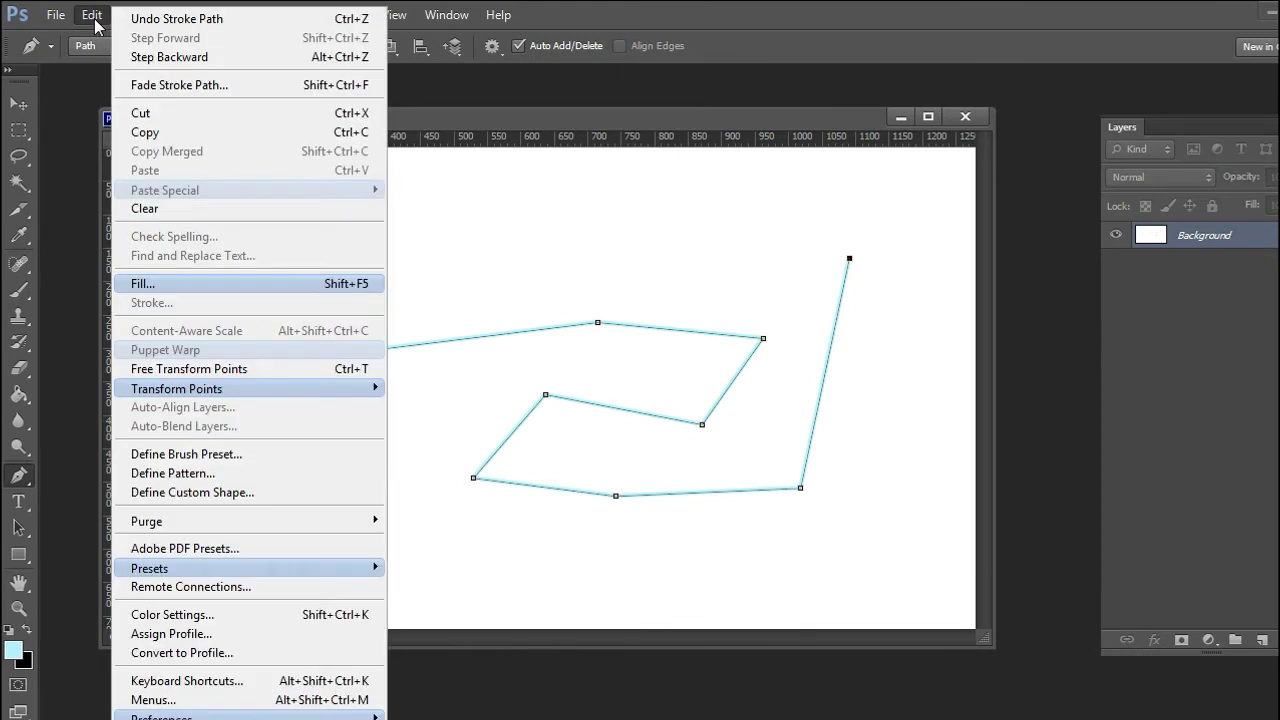
- Undo the cyan stroke and set the foreground colour to black (000000)
left_click(461, 124)
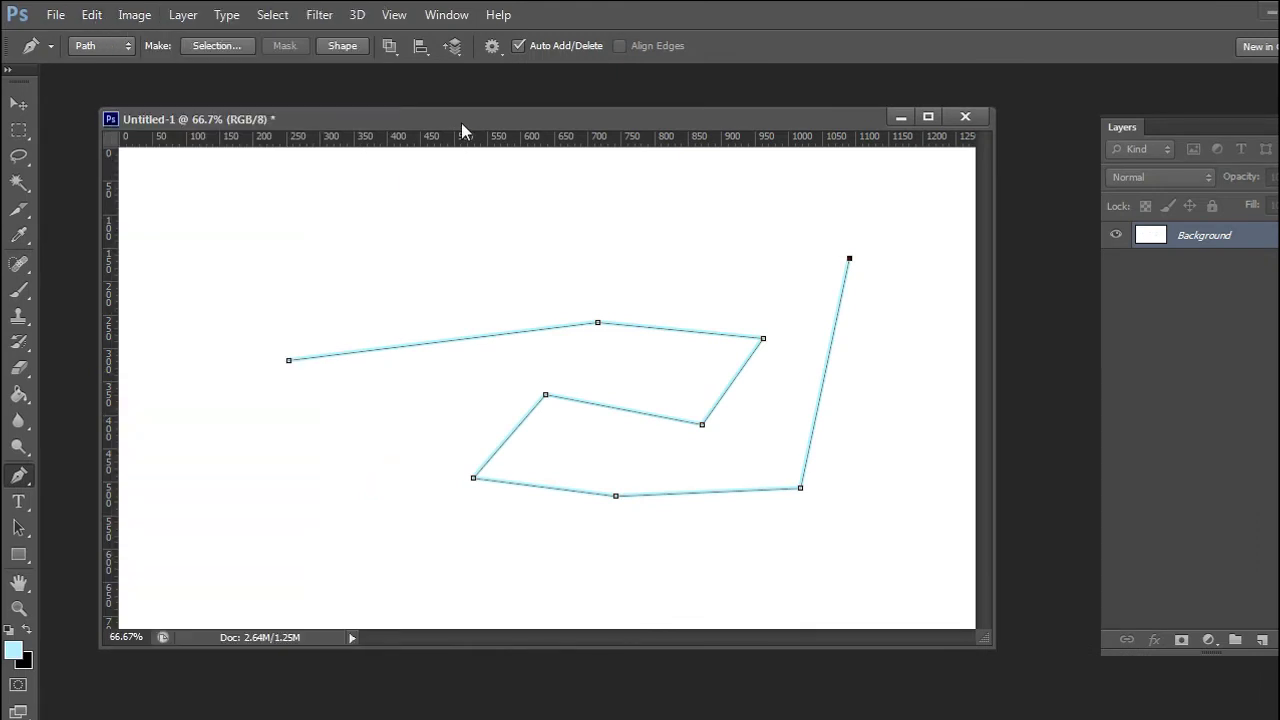
key("ctrl+z")
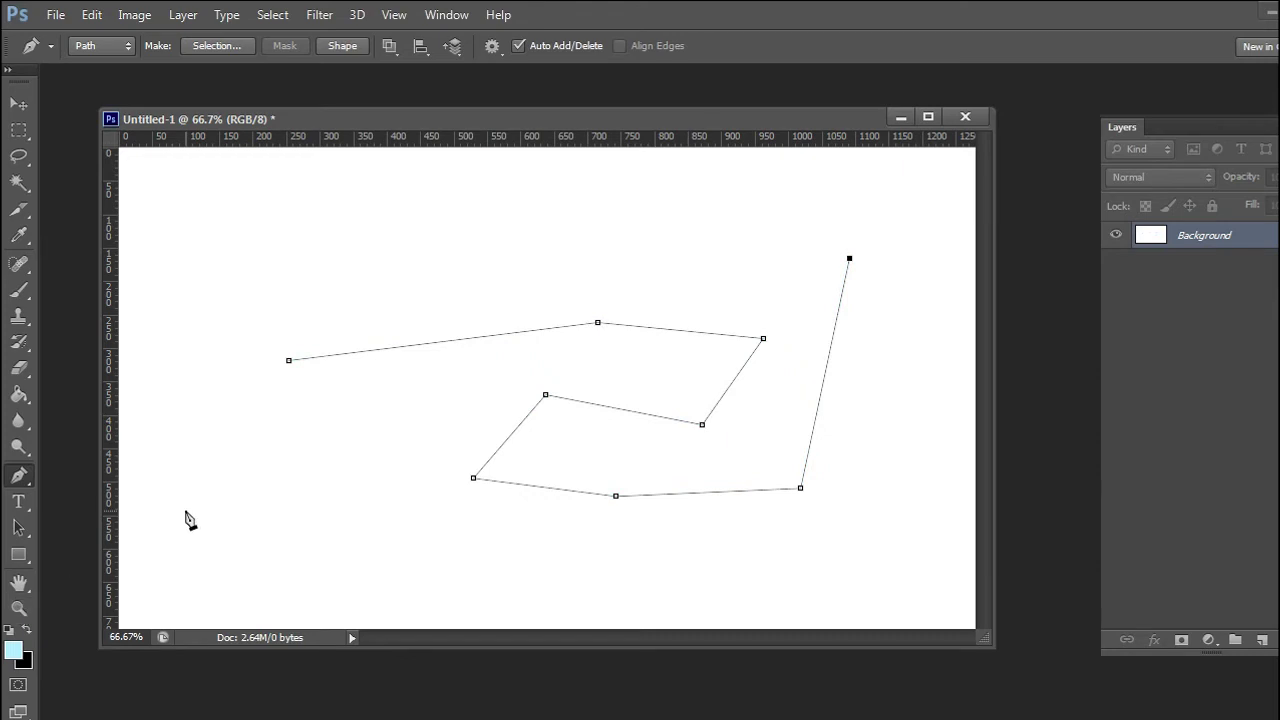
left_click(14, 652)
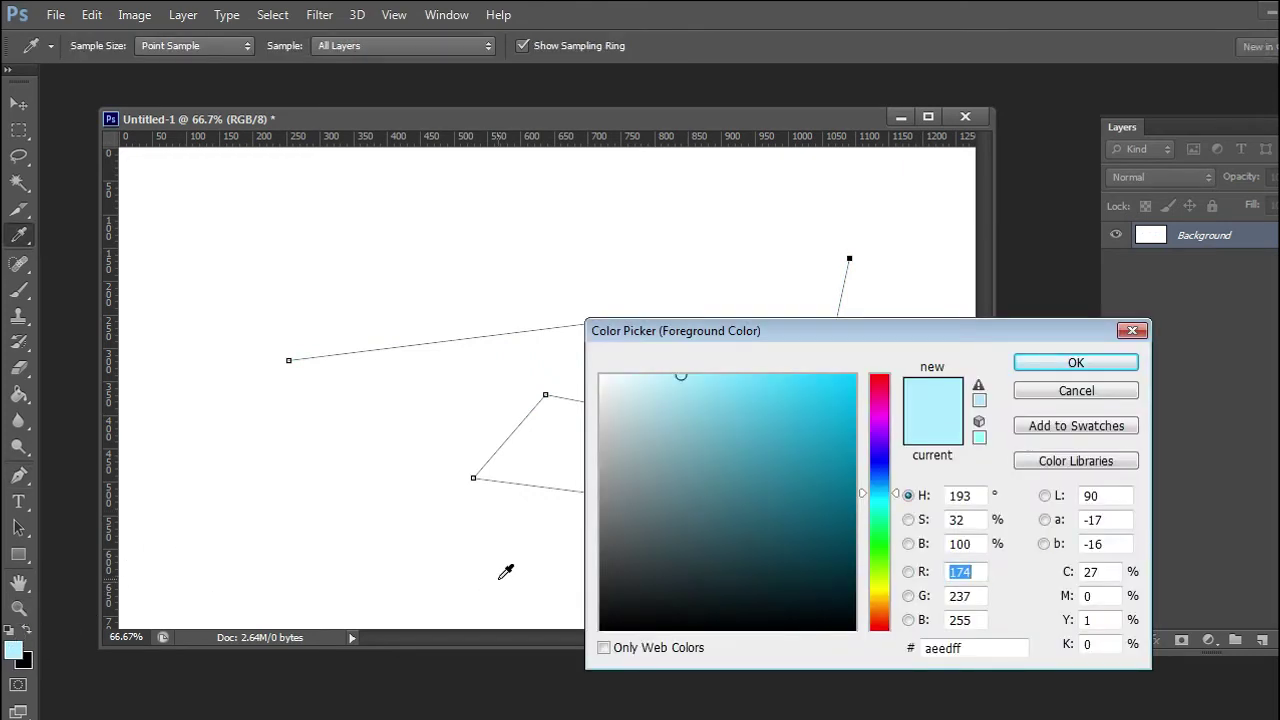
left_click_drag(658, 491, 615, 631)
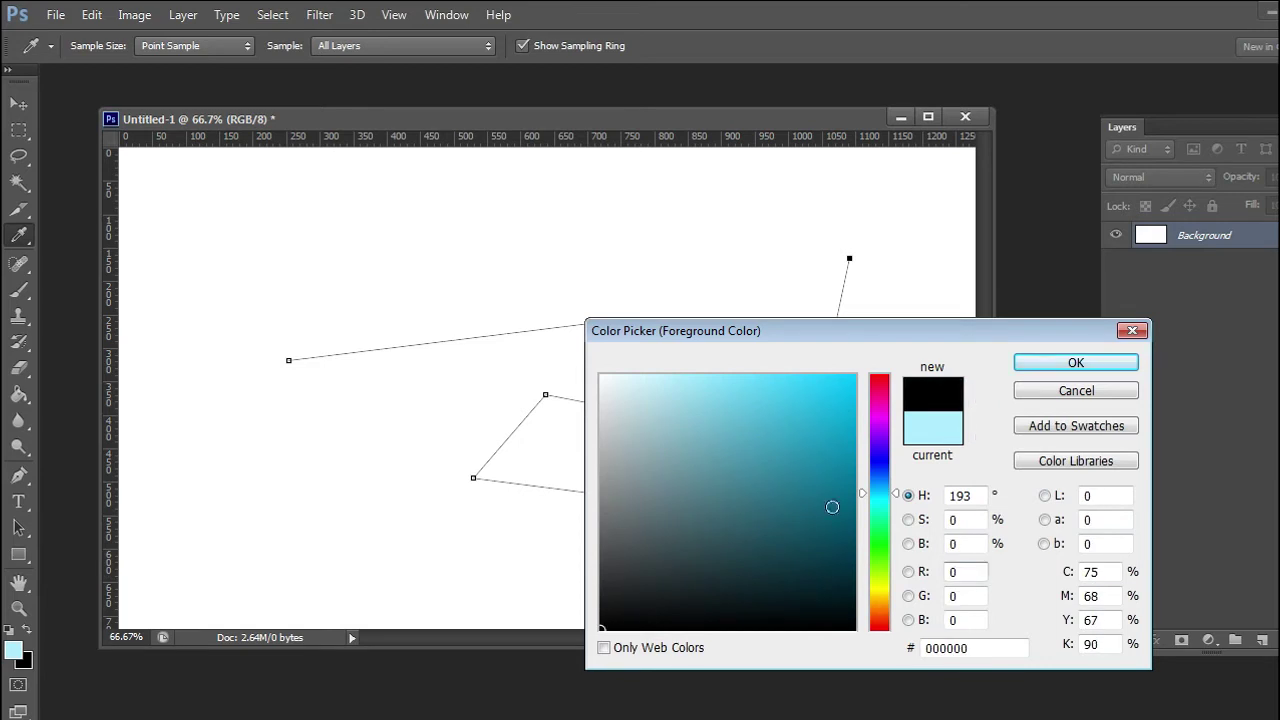
left_click(1031, 360)
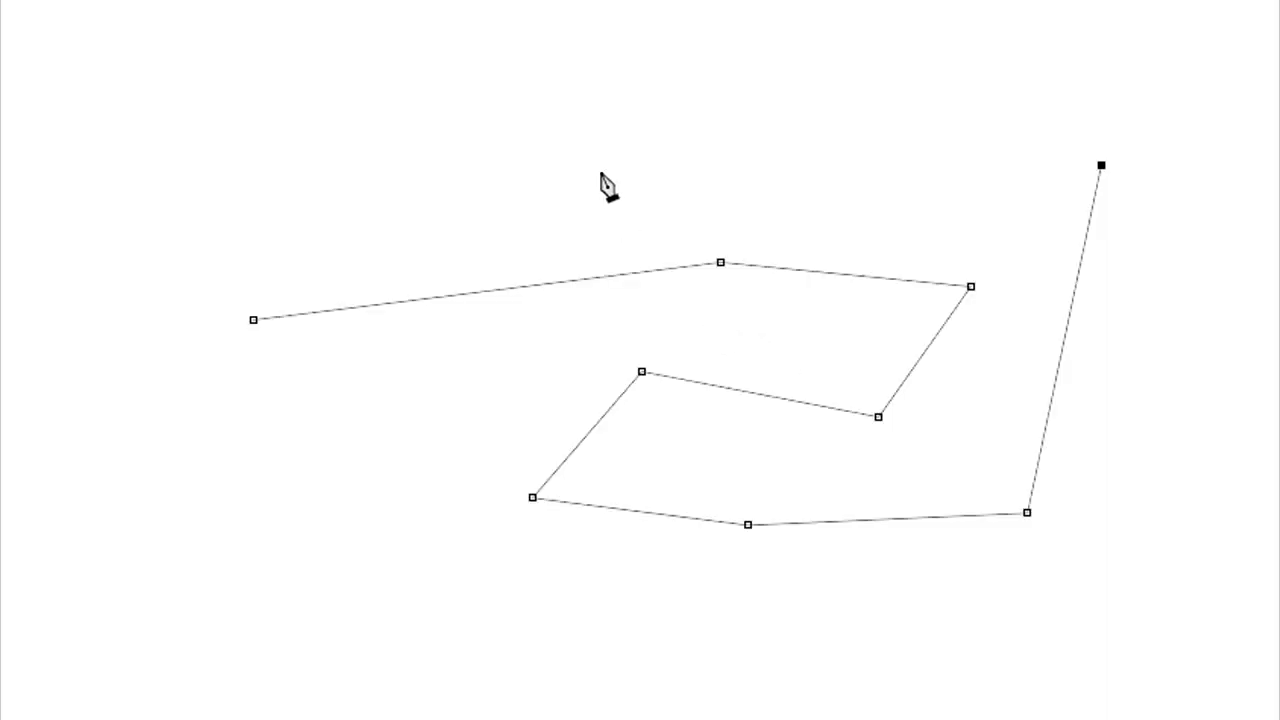
right_click(659, 141)
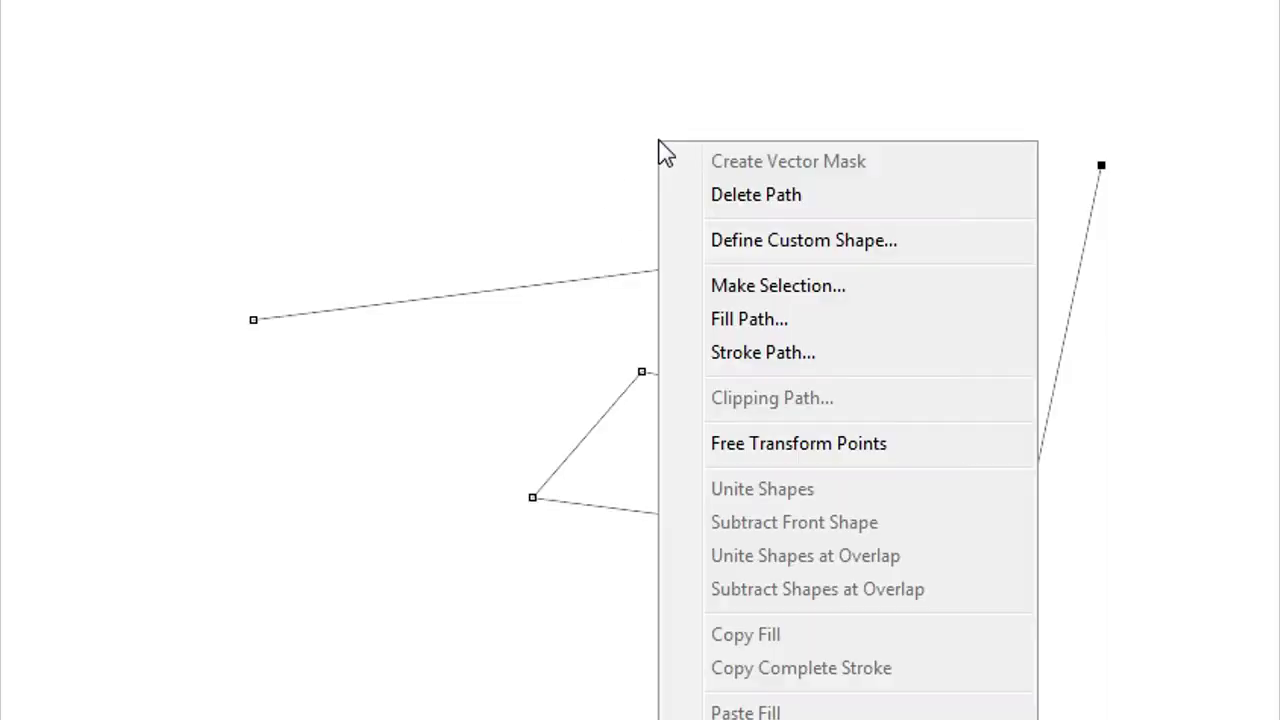
- Stroke the zigzag path again with the black 6 px brush via Stroke Path
left_click(735, 358)
left_click(1022, 436)
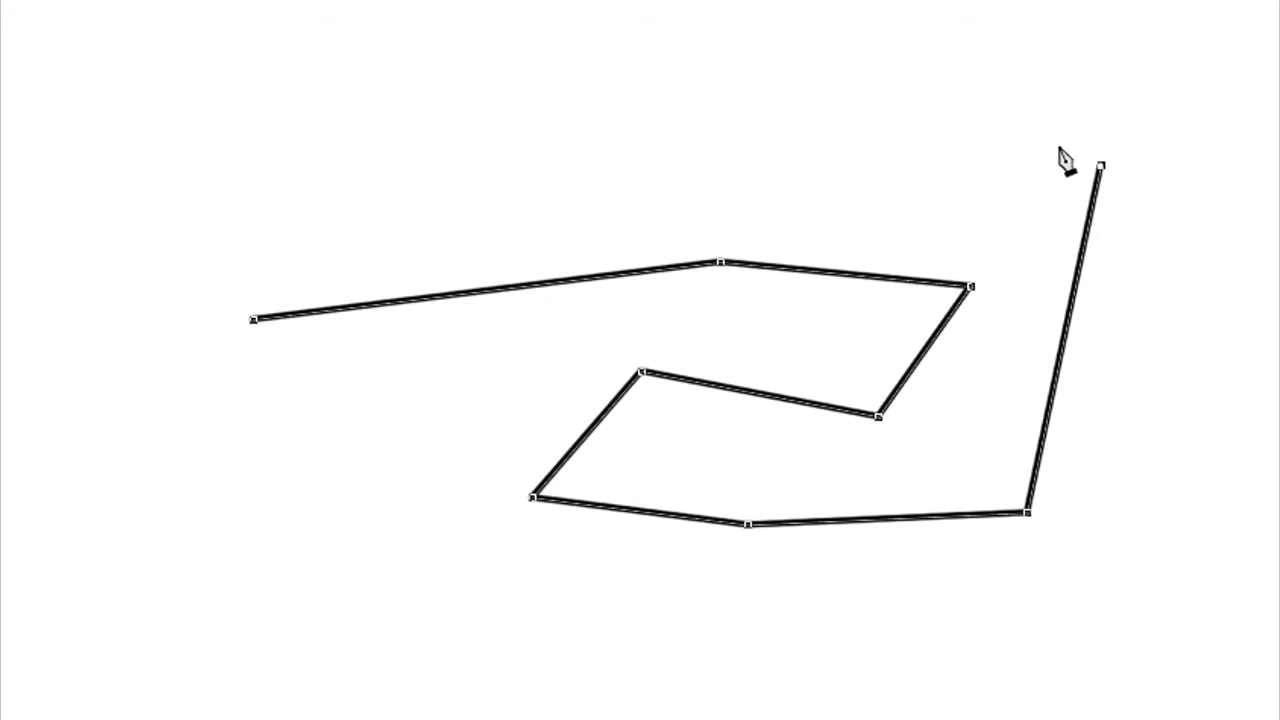
- Add three anchors across the upper canvas, extending the path from its top-right end
left_click(557, 99)
left_click(225, 169)
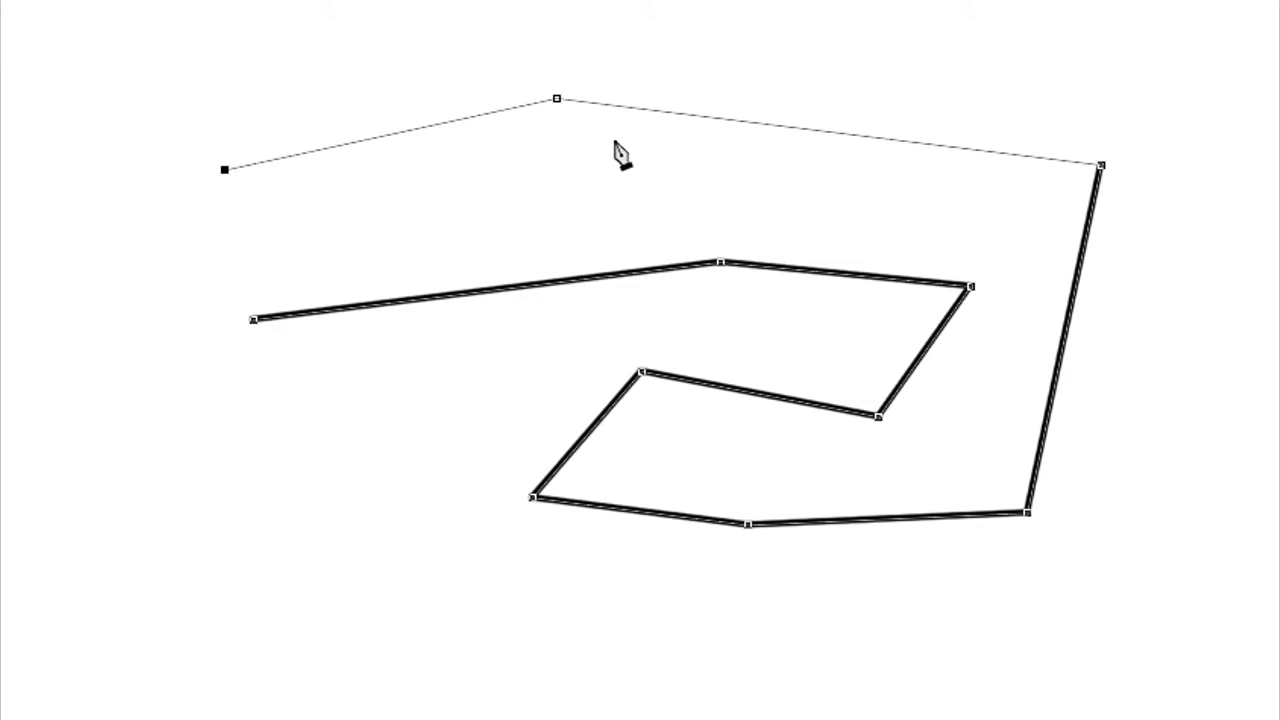
left_click(740, 149)
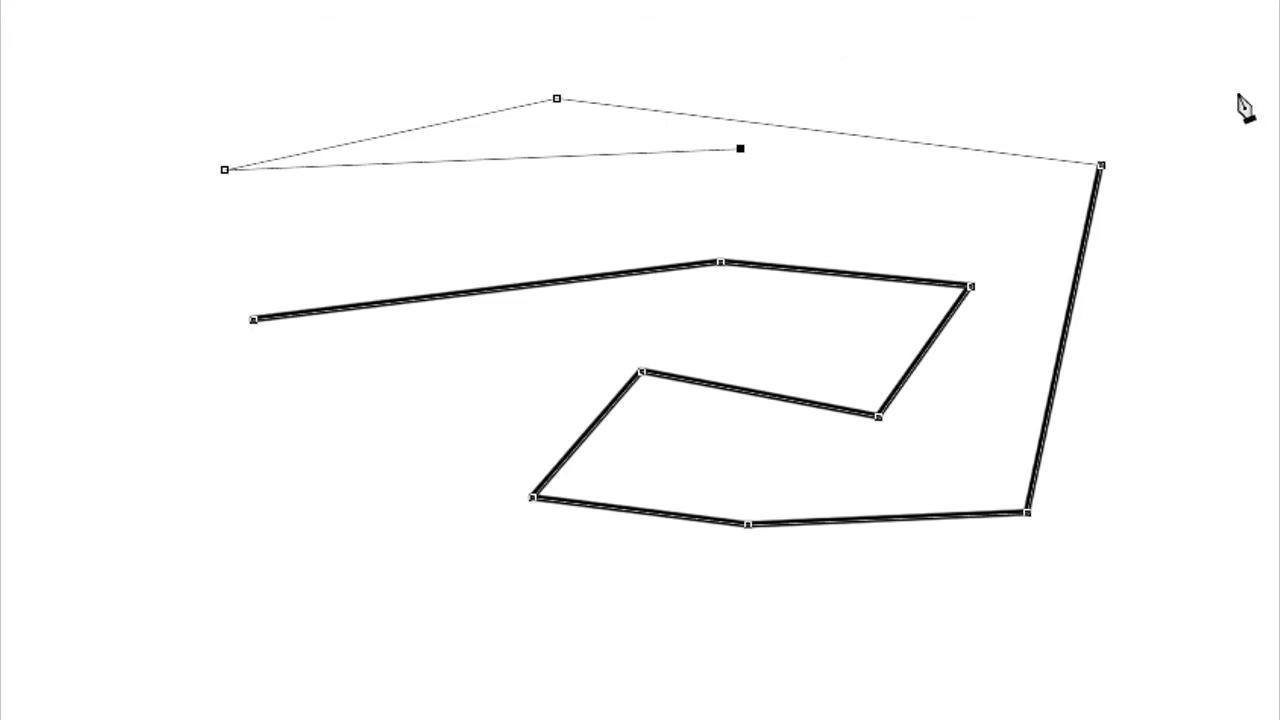
right_click(1154, 88)
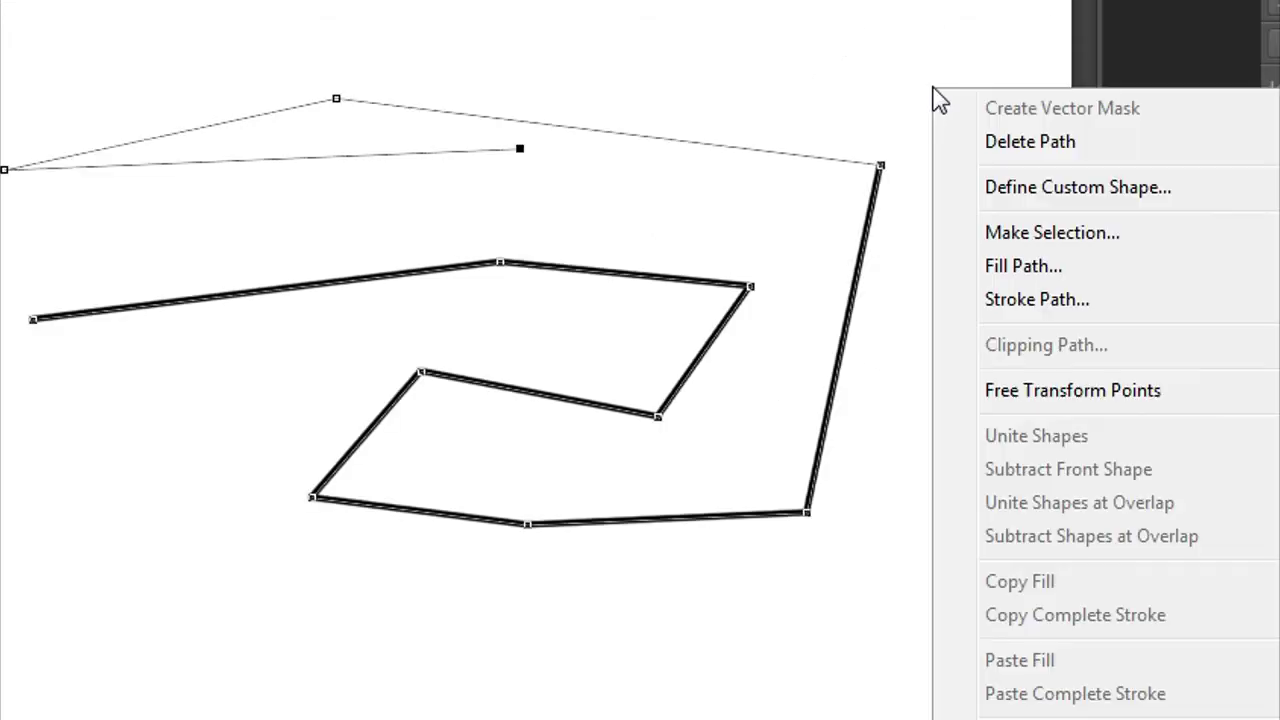